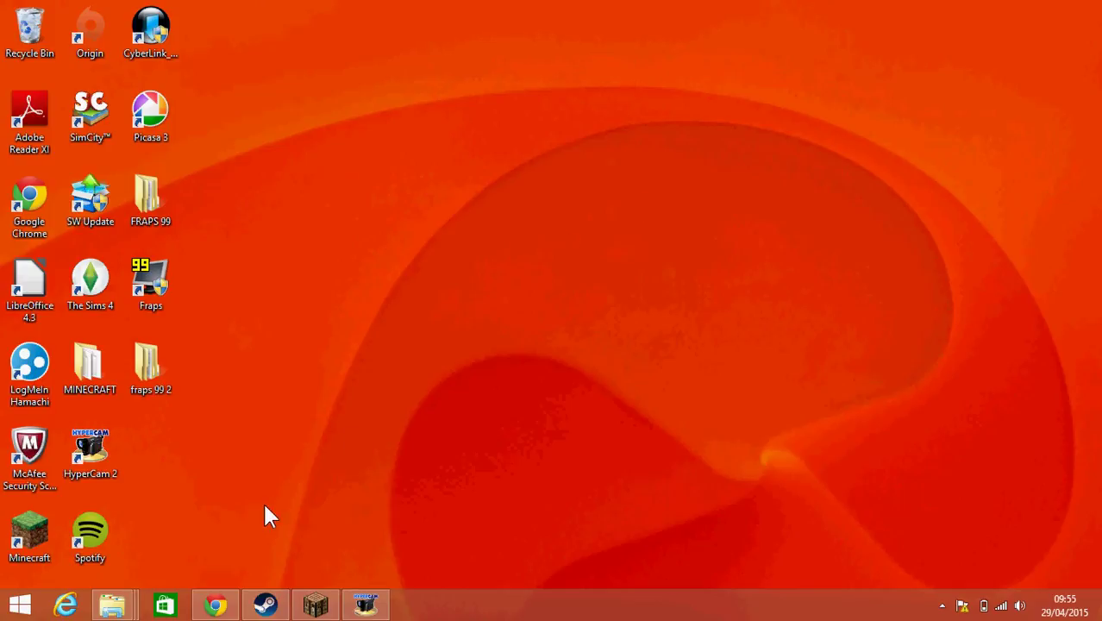
Step: Switch to Chrome, download the English (64 bit) WinRAR 5.21 installer from the RARLAB page, and keep the file
click(217, 605)
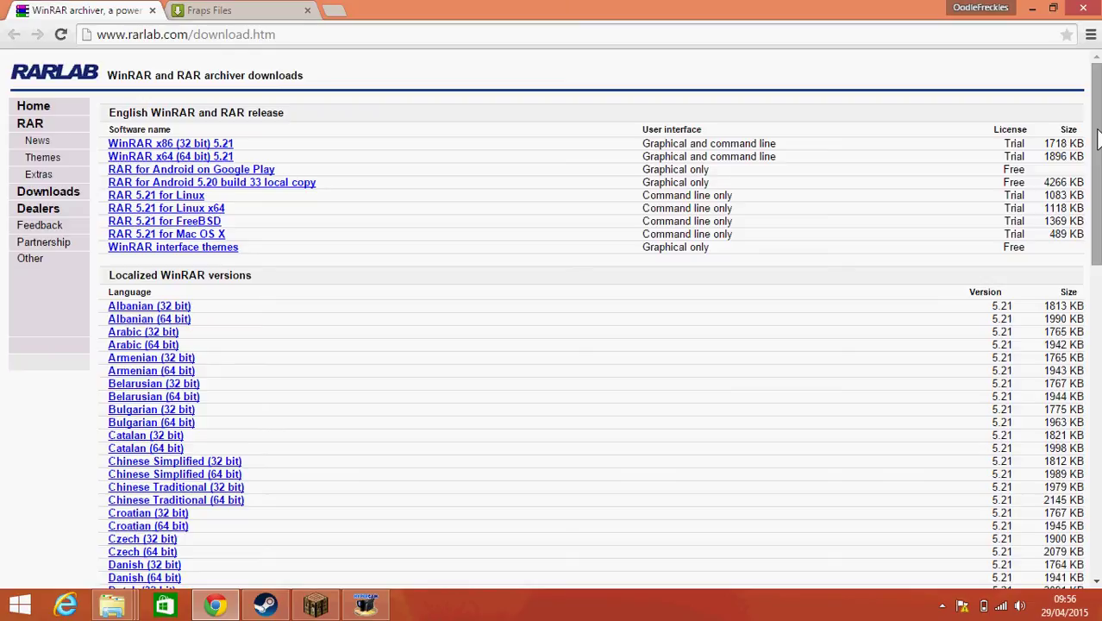
drag(1098, 138, 1098, 243)
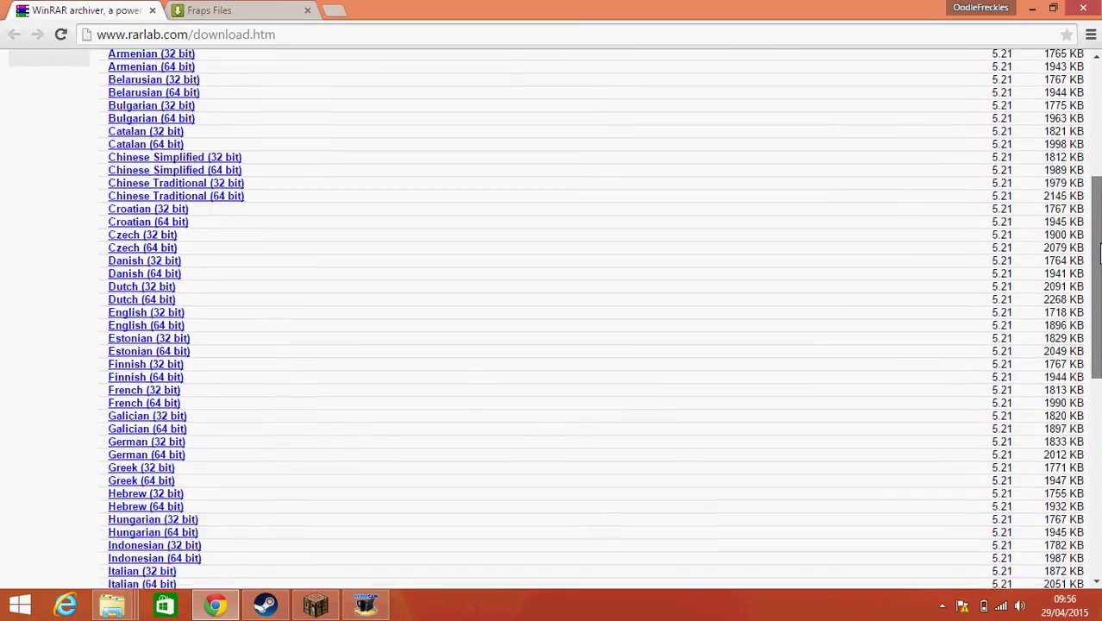
click(132, 328)
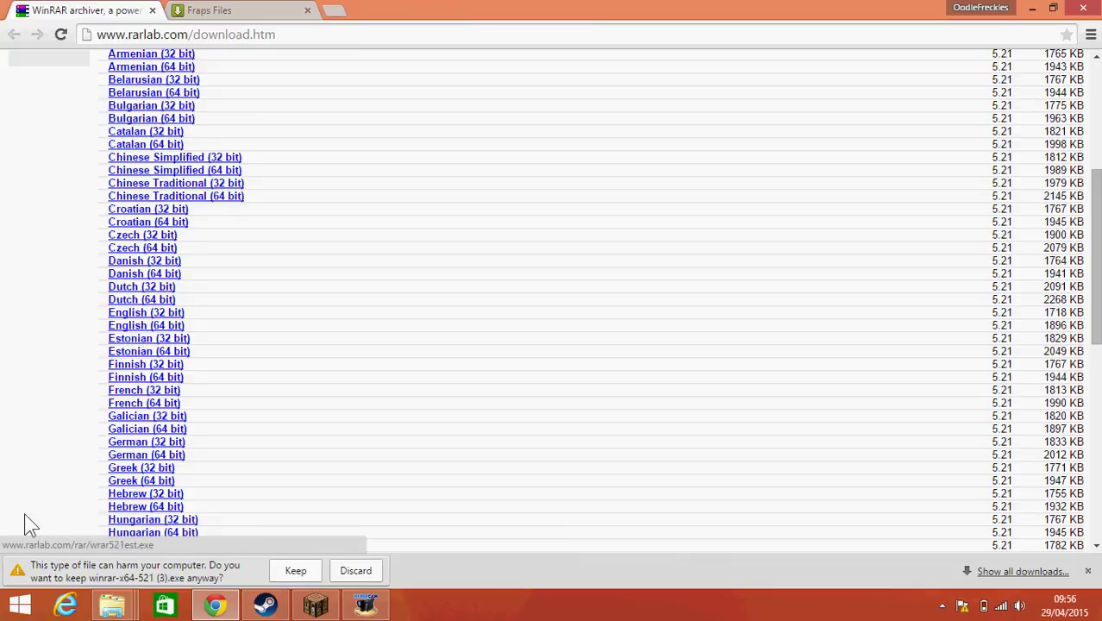
click(295, 572)
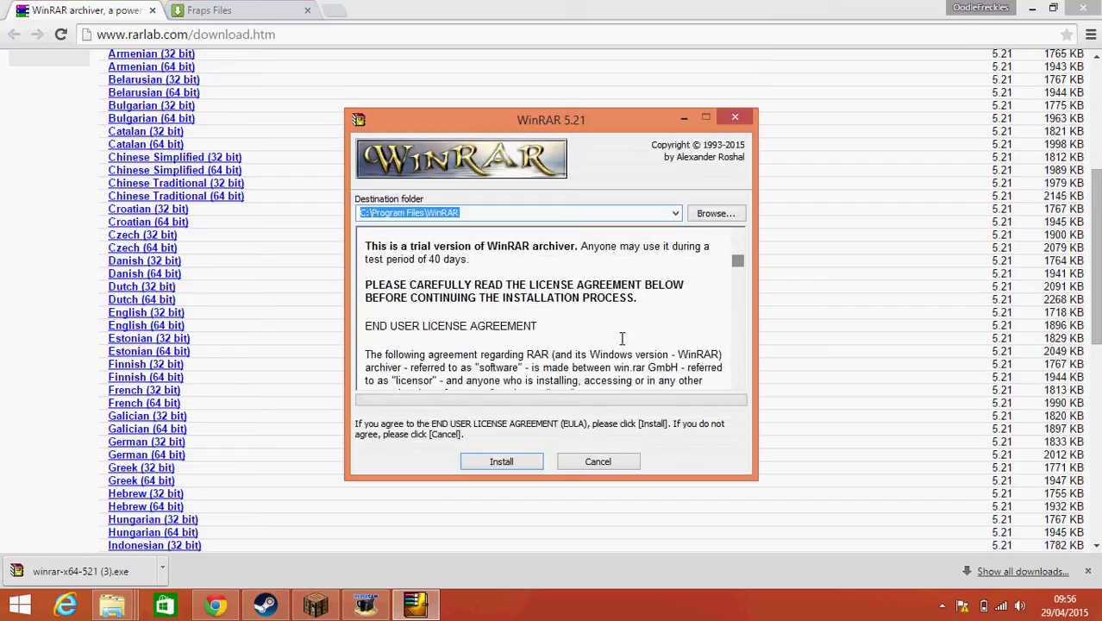
Step: Install WinRAR 5.21 in the default destination folder with the default setup options, and close the WinRAR shortcuts folder
click(504, 464)
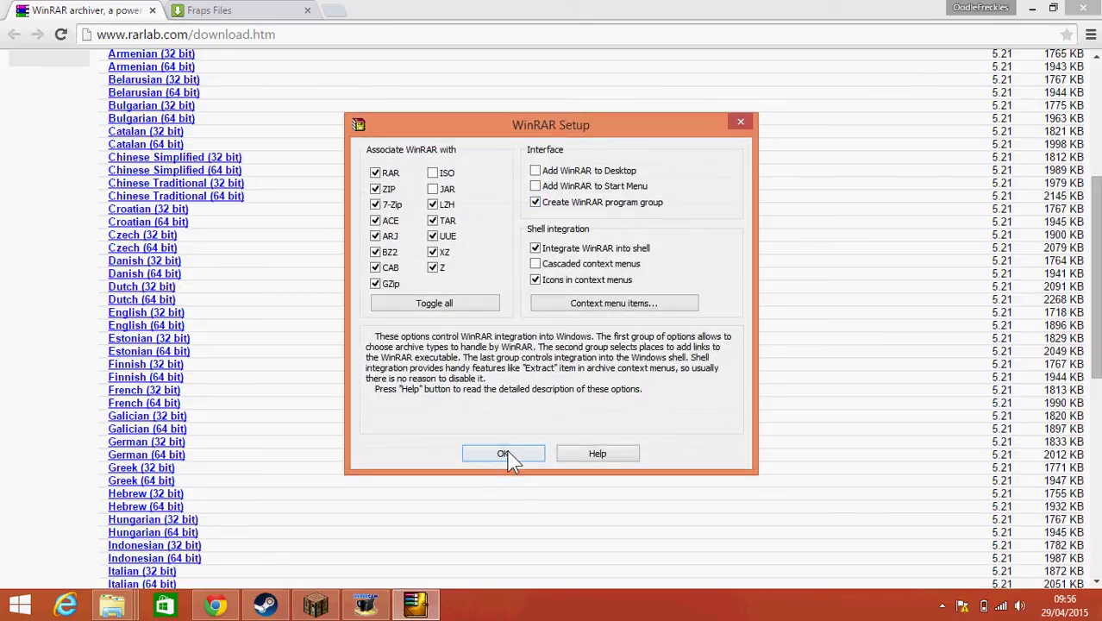
click(505, 452)
click(514, 454)
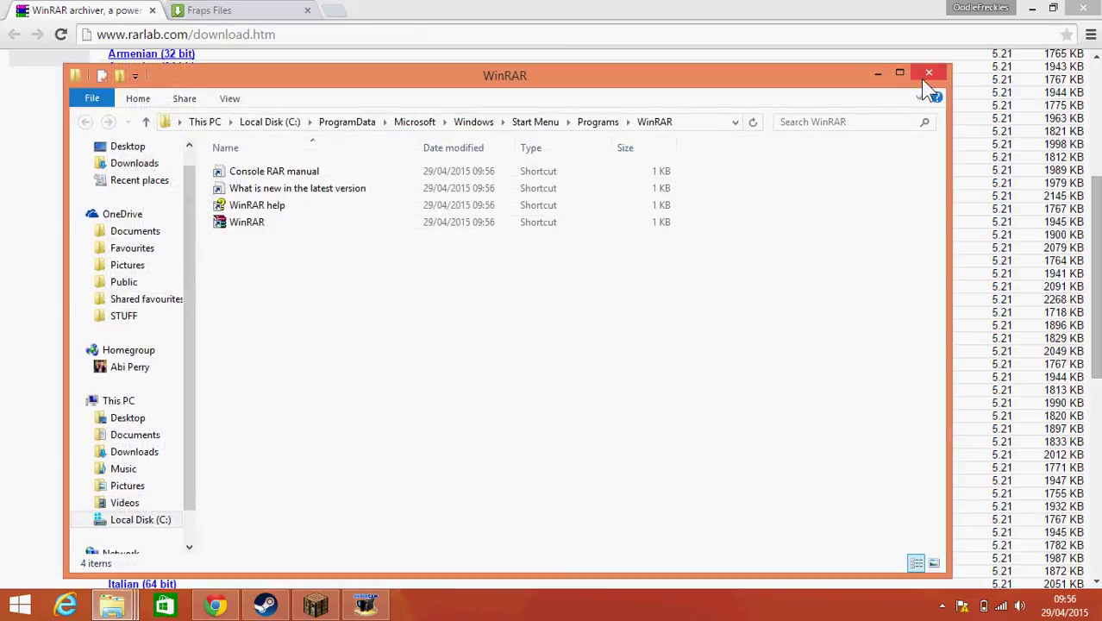
click(927, 74)
Step: Download the Fraps Files archive from the open MediaFire page and show it in the Downloads folder
scroll(552, 319, up, 4)
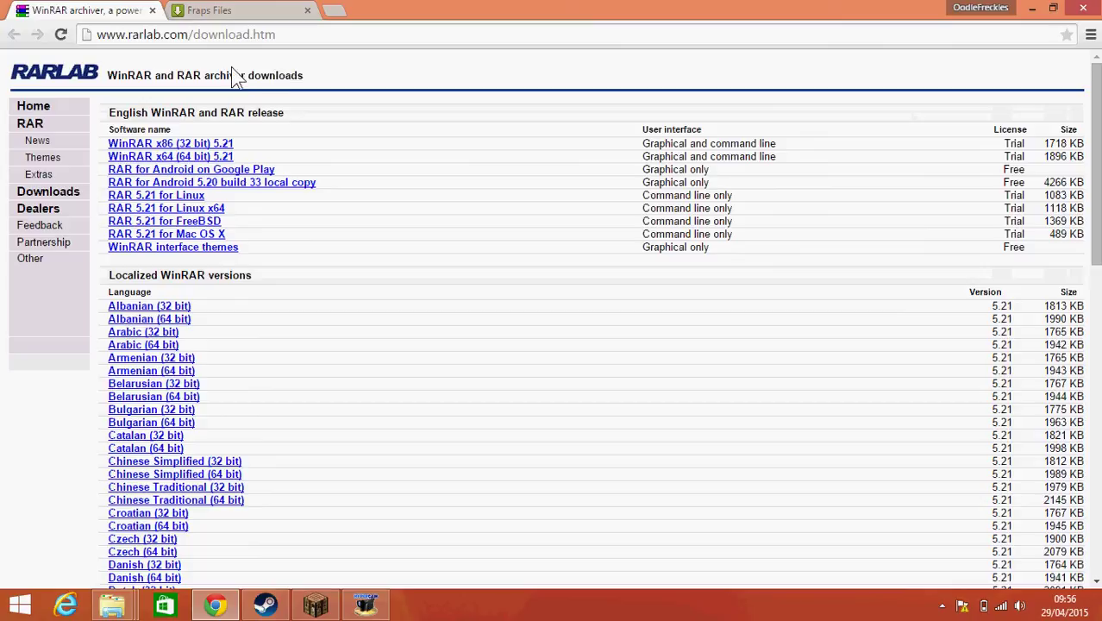
click(218, 12)
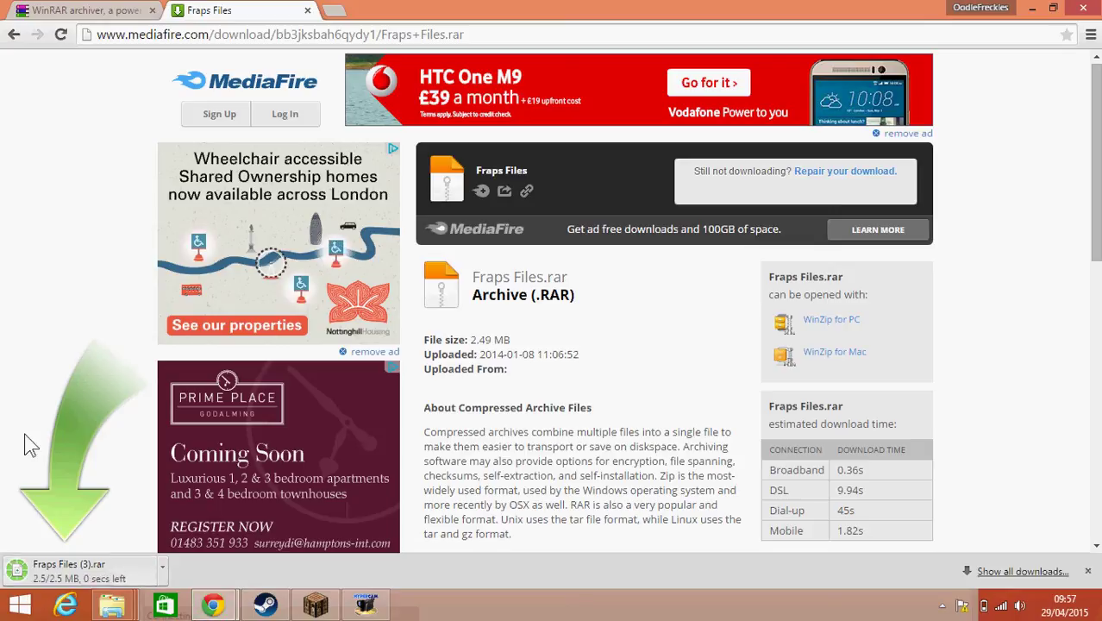
click(164, 575)
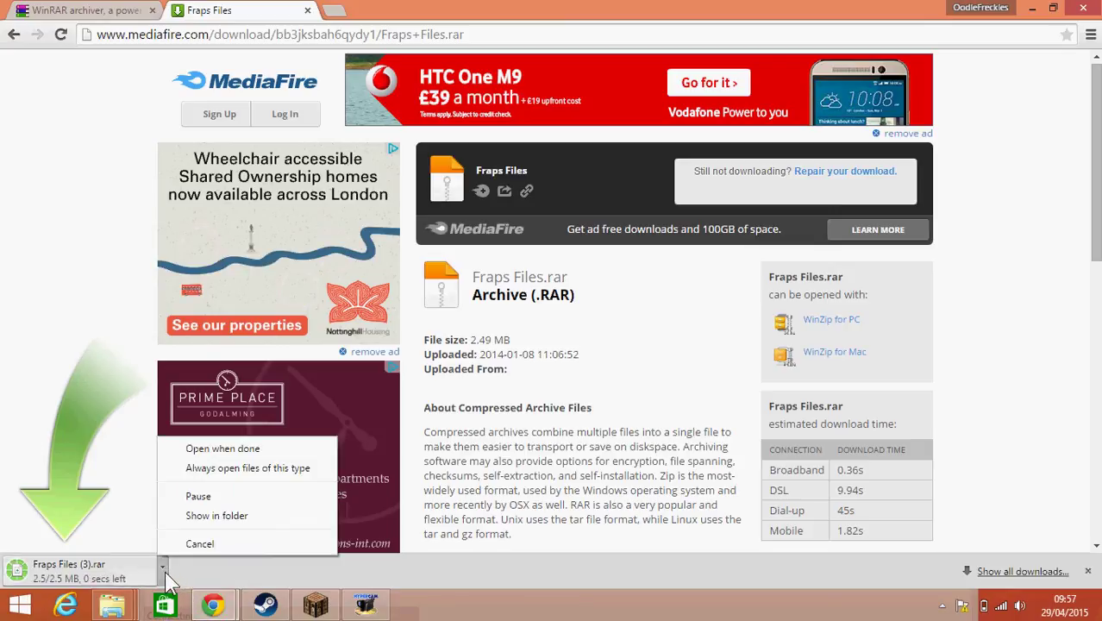
click(208, 519)
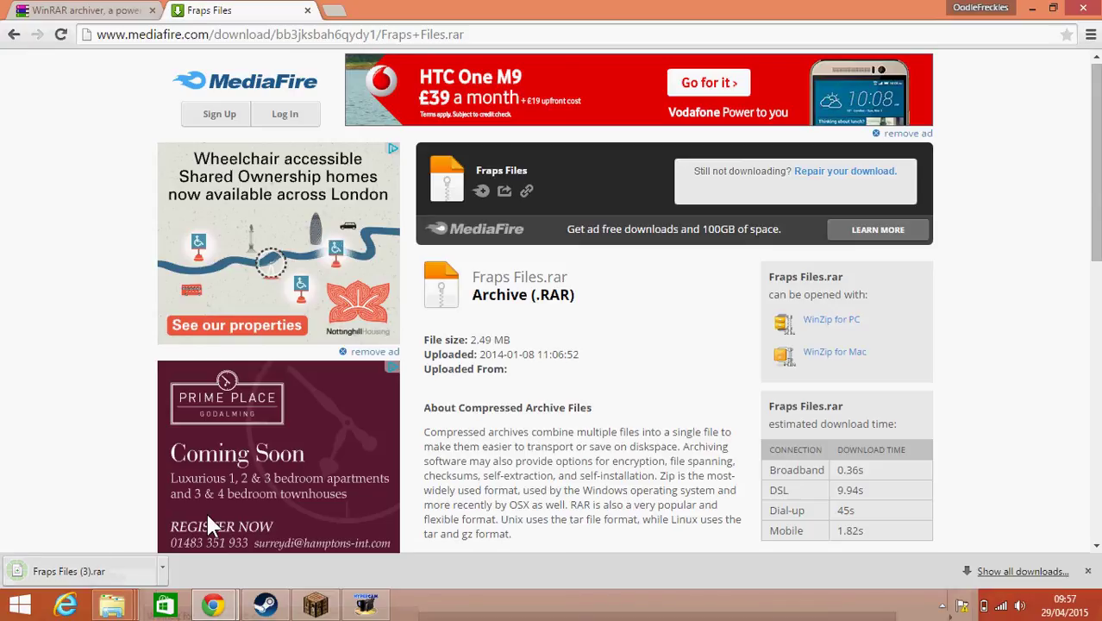
click(162, 569)
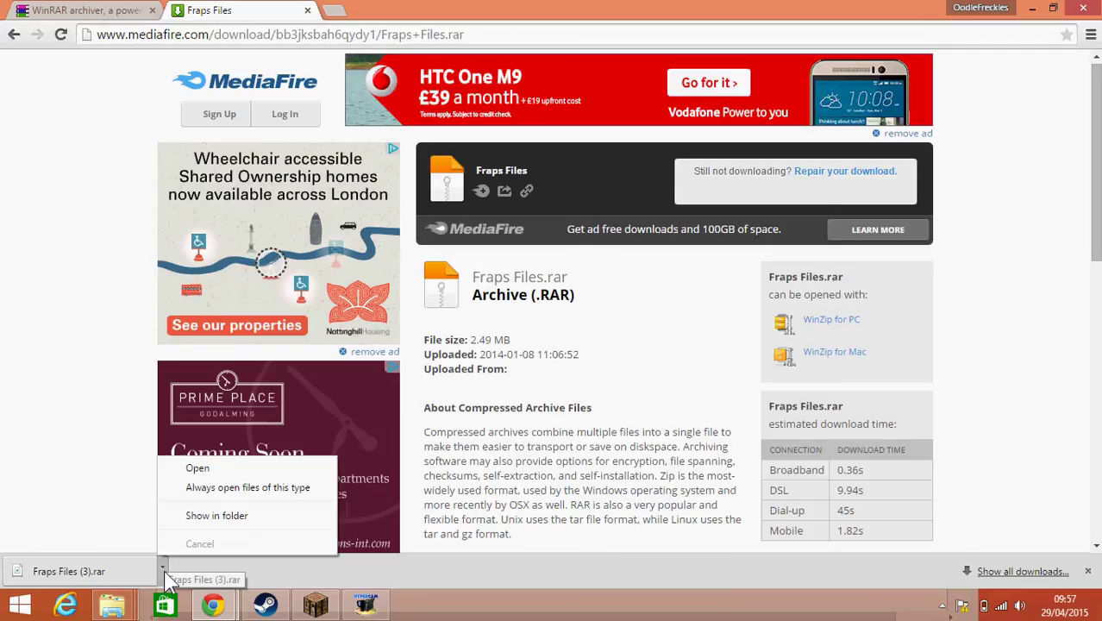
click(207, 516)
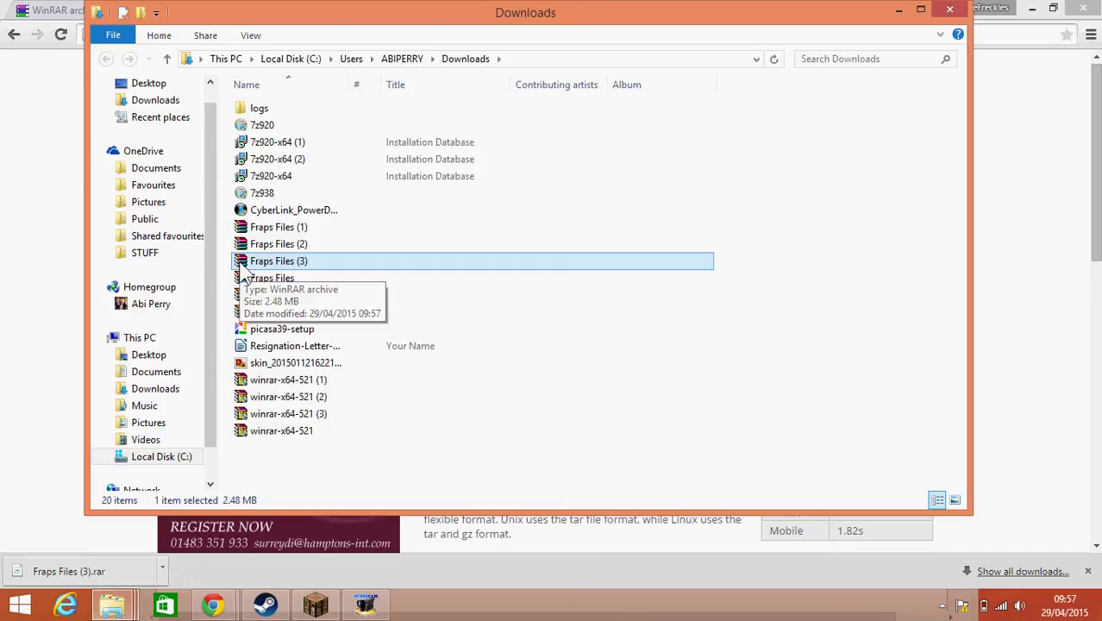
Step: Extract the Fraps Files (3) archive into a new desktop folder named FRAPS 99 3
right_click(242, 265)
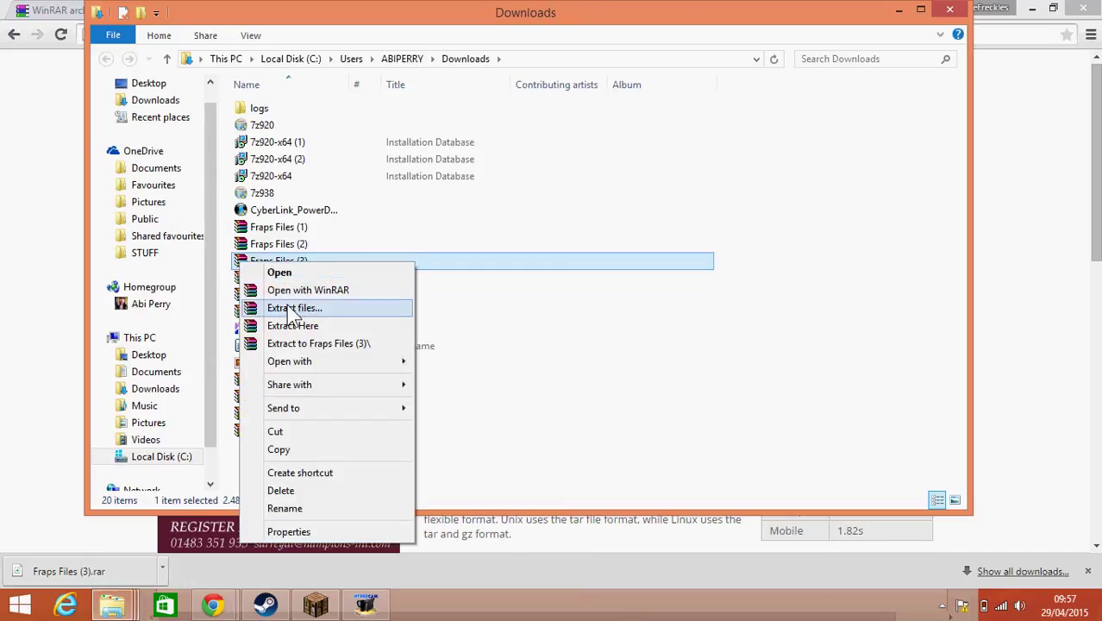
click(260, 313)
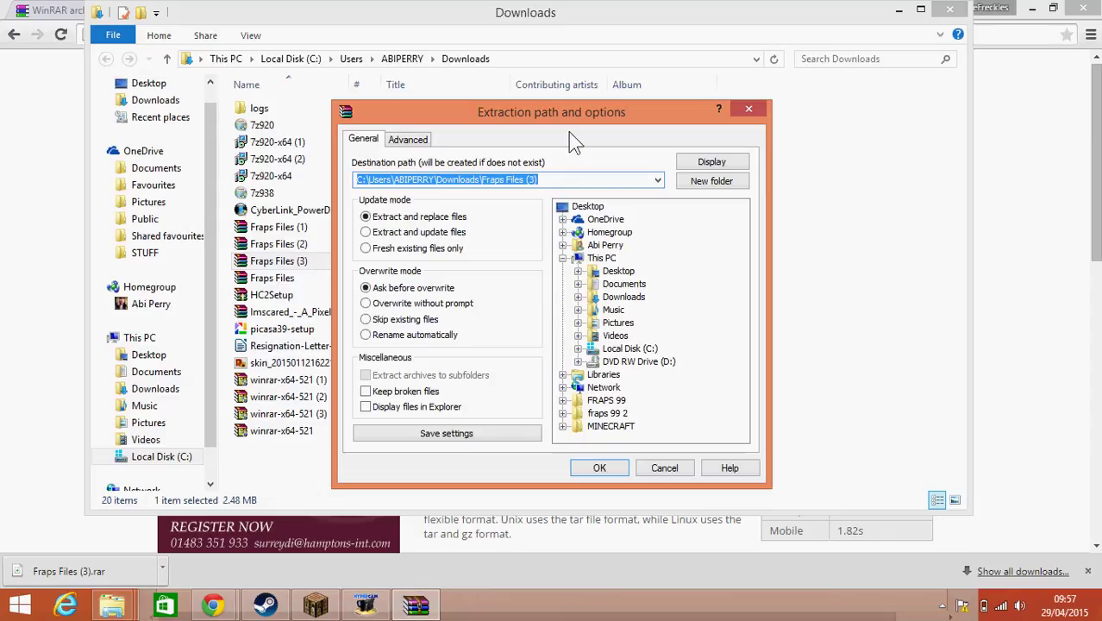
click(579, 273)
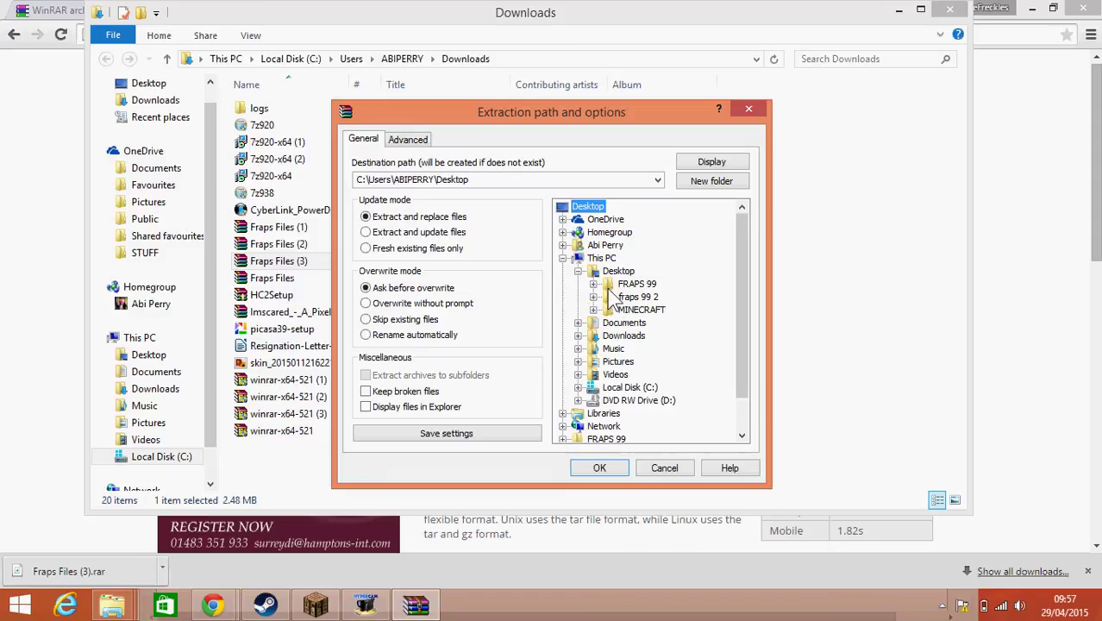
click(709, 181)
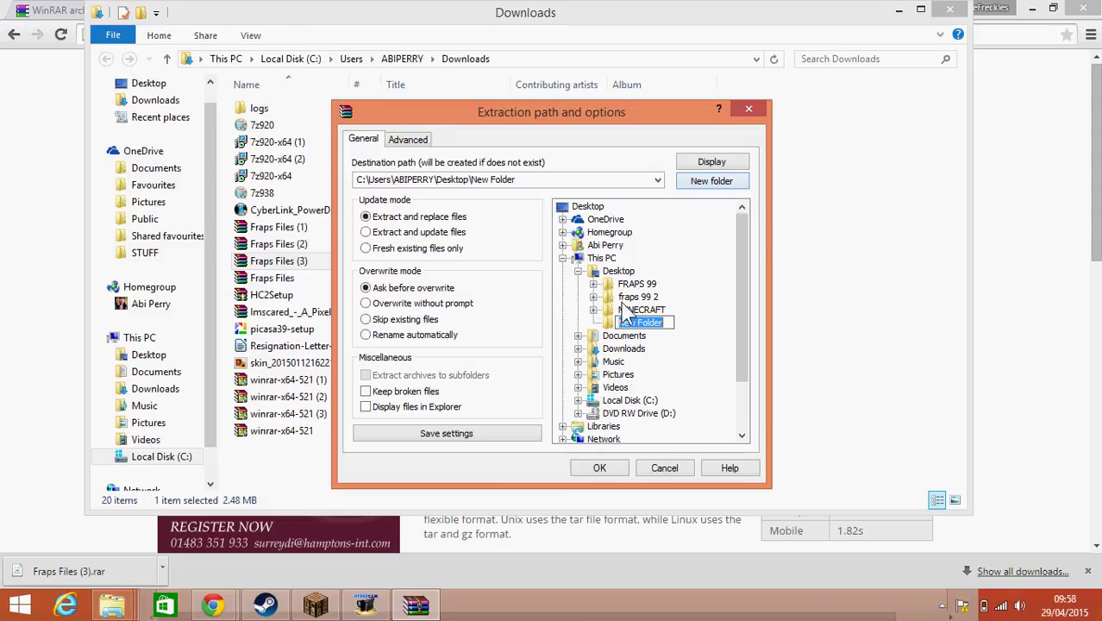
text(FRAPS 99 3)
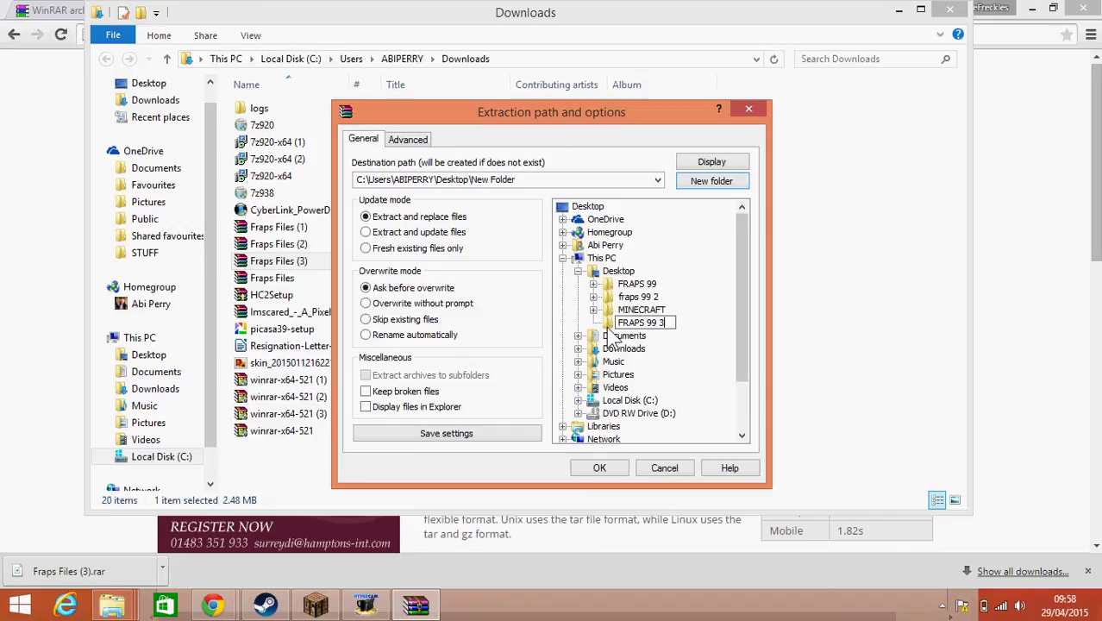
key(Return)
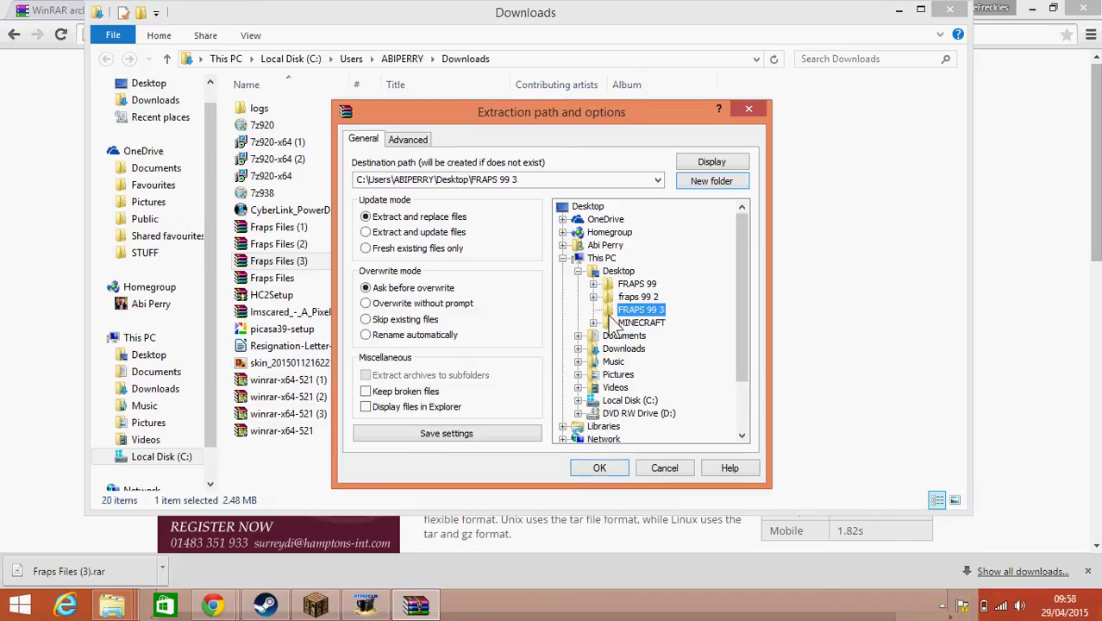
click(600, 470)
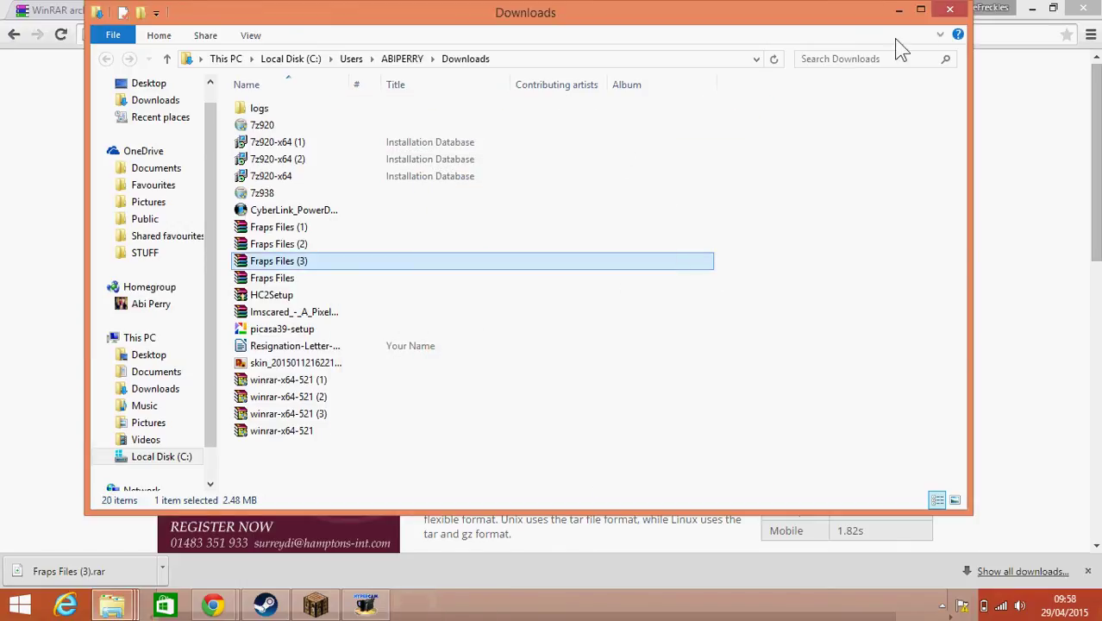
Step: Return to the desktop by closing the Downloads folder, minimizing Chrome and leaving the Aldi voucher pop-up page
click(950, 10)
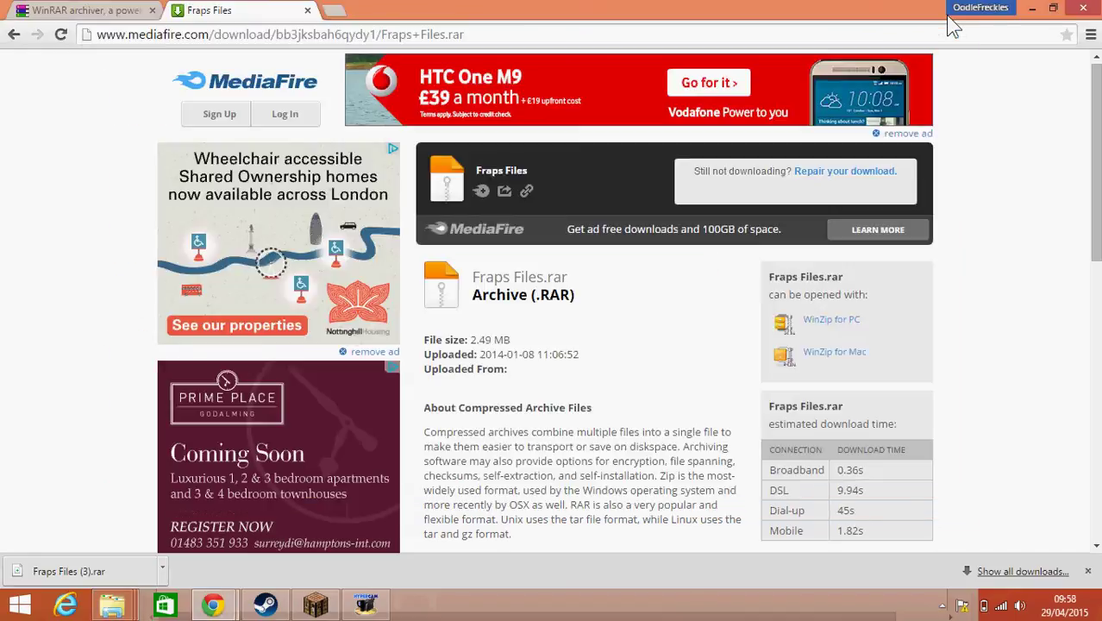
click(1033, 9)
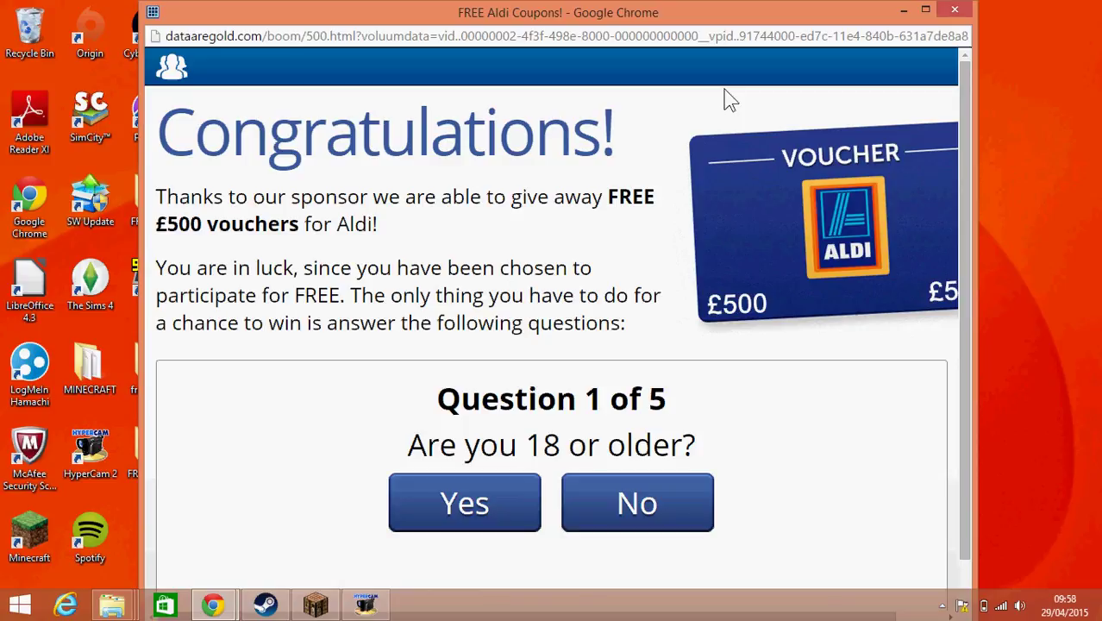
click(955, 11)
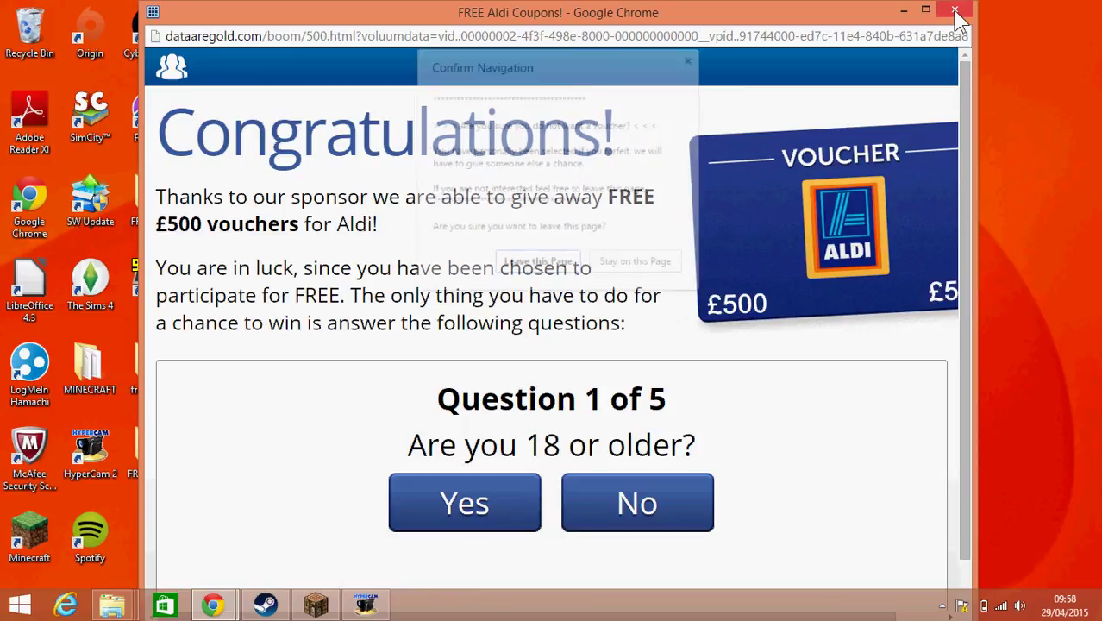
click(534, 268)
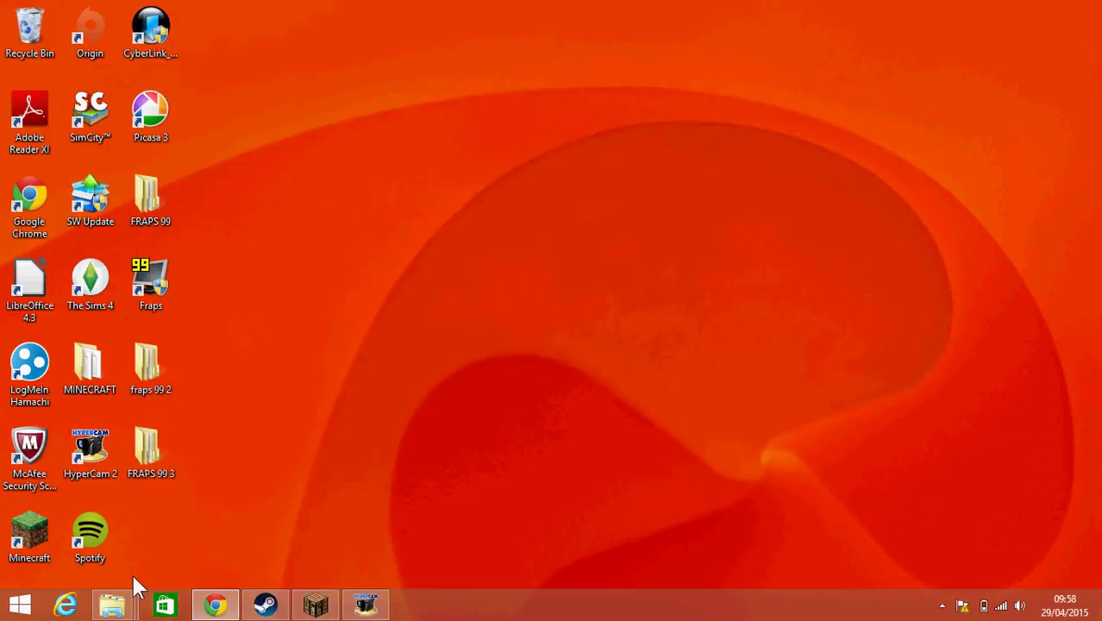
Step: Launch the Fraps 3.4.7 installer from the Fraps Files subfolder of the desktop folder FRAPS 99 3
double_click(148, 453)
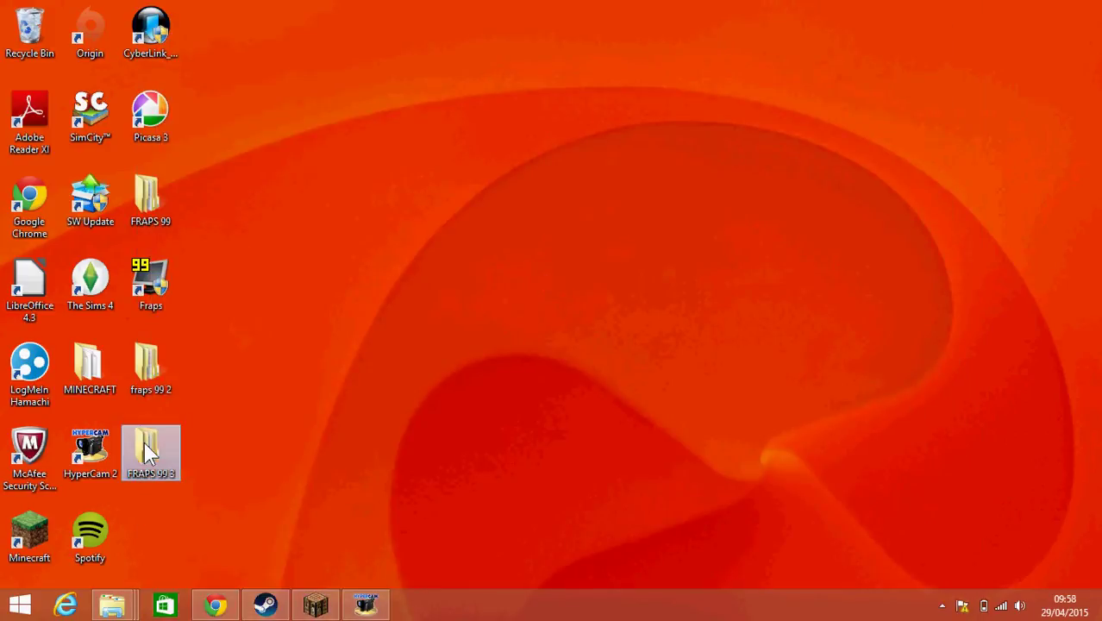
click(259, 136)
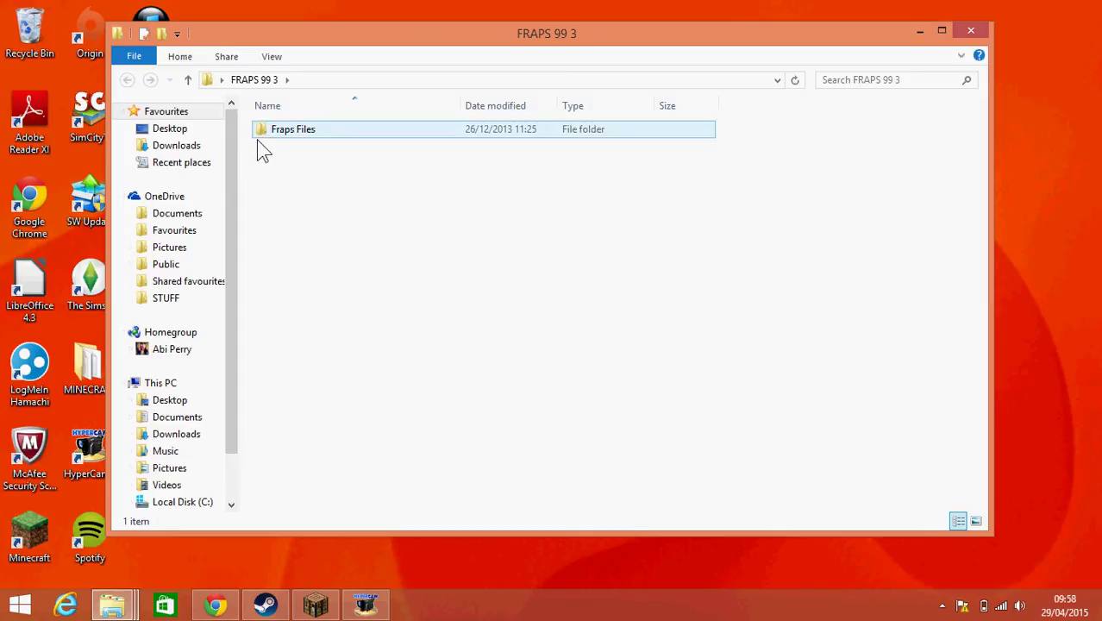
double_click(261, 136)
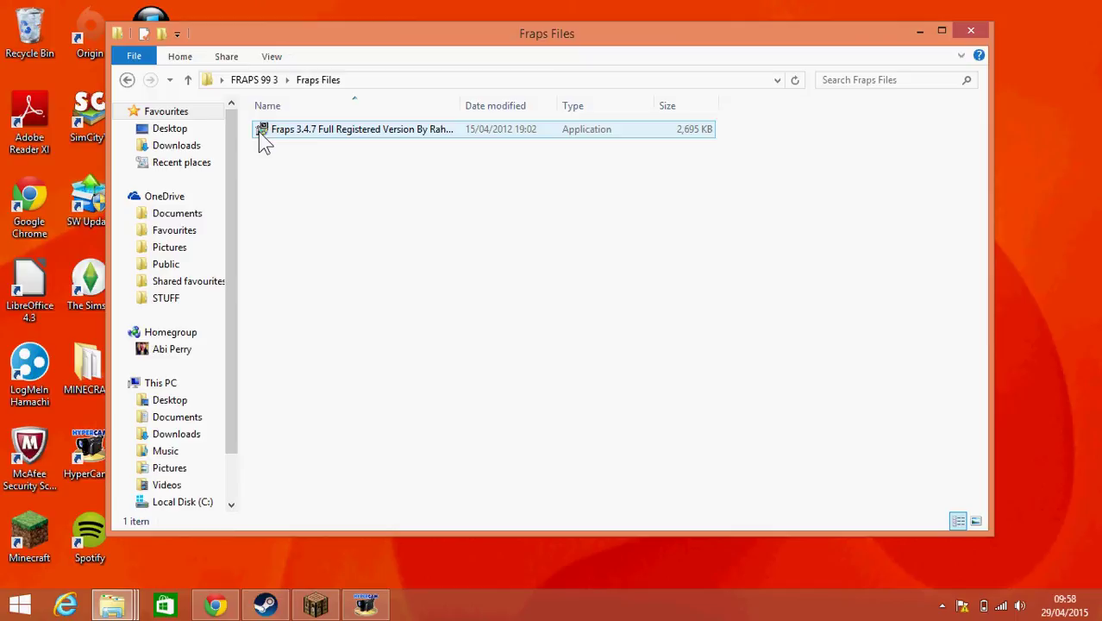
double_click(259, 132)
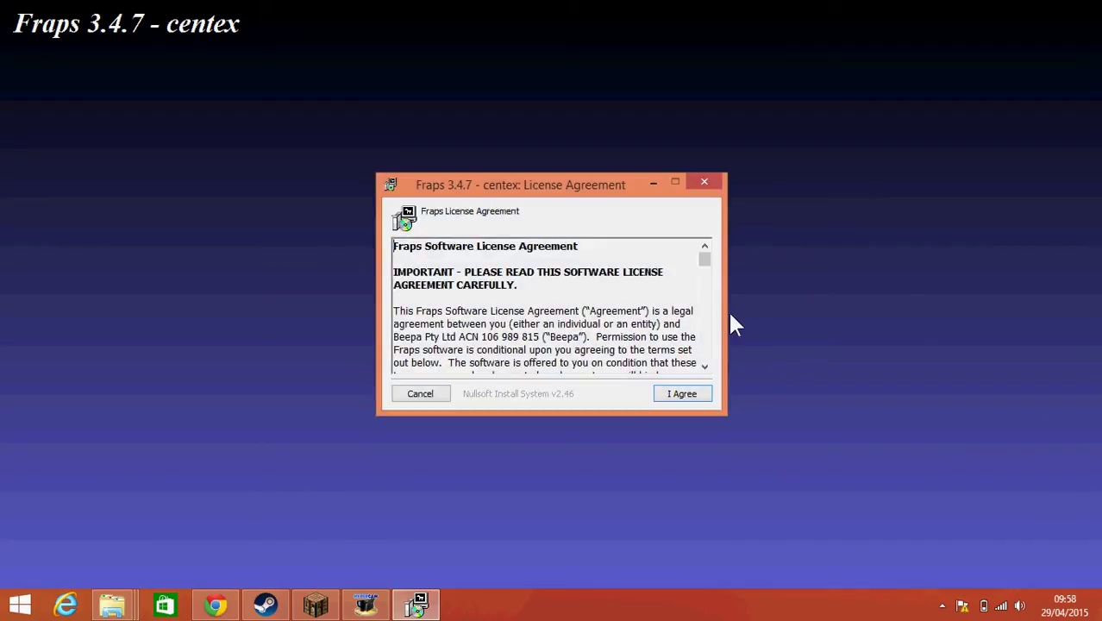
Step: Accept the Fraps license agreement, install Fraps 3.4.7 with the Start Menu folder Fraps, and close the installer
click(680, 393)
click(679, 392)
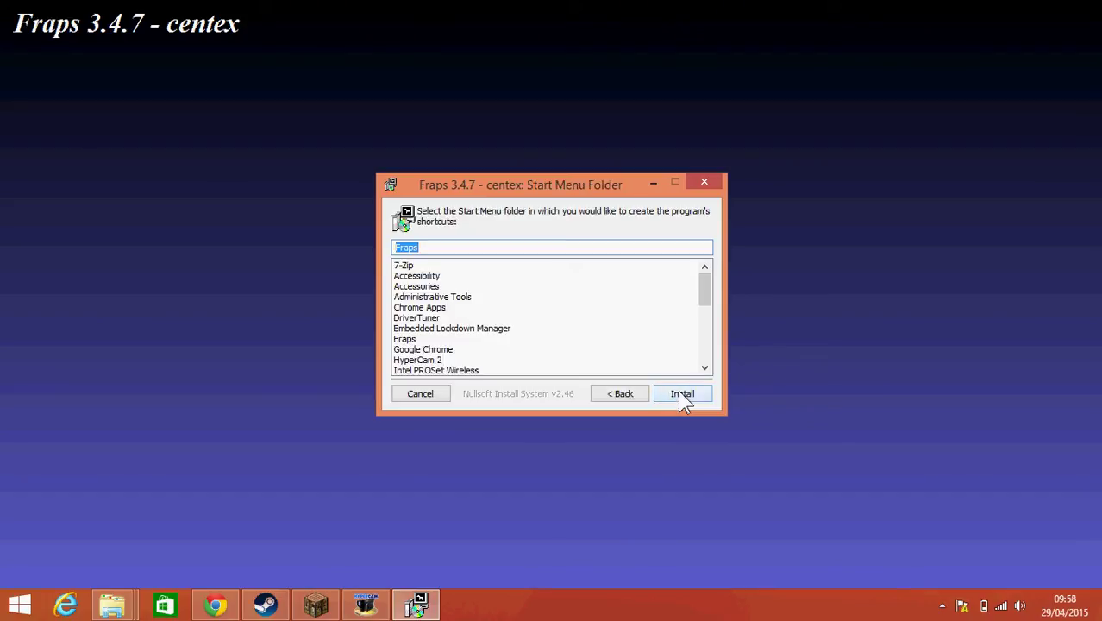
click(680, 394)
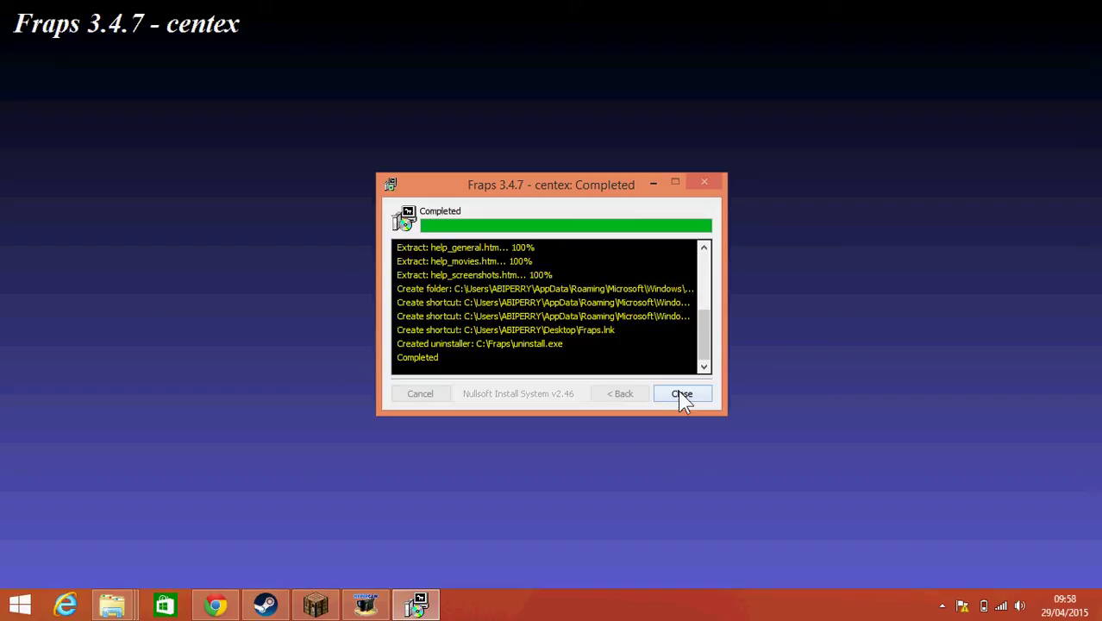
click(690, 395)
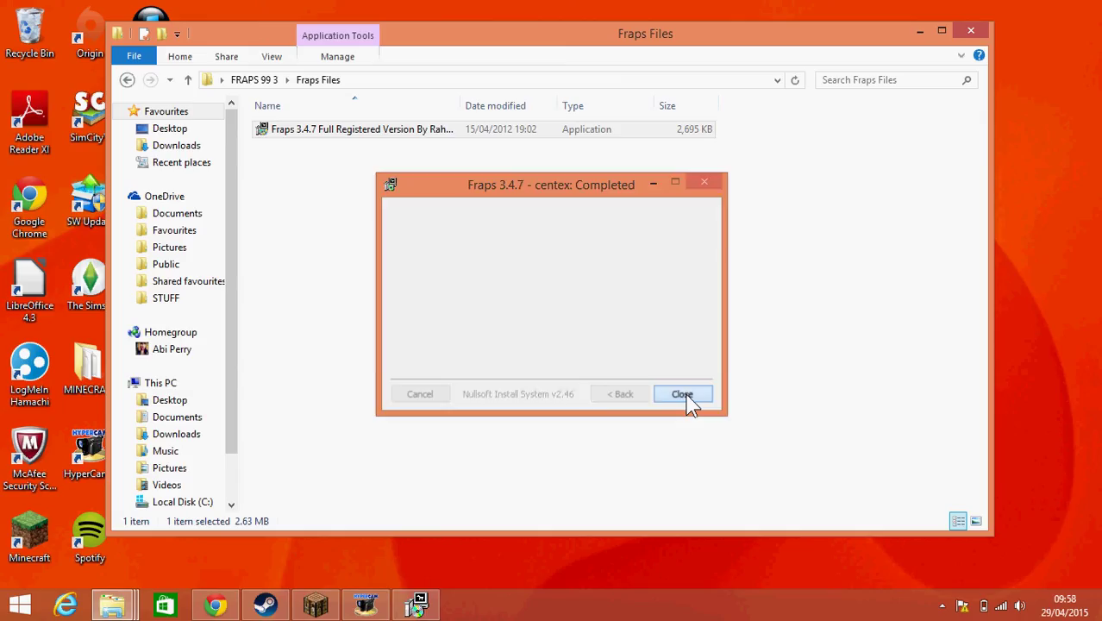
Step: Close the Fraps Files folder and bring up the Fraps window with its general settings
click(968, 32)
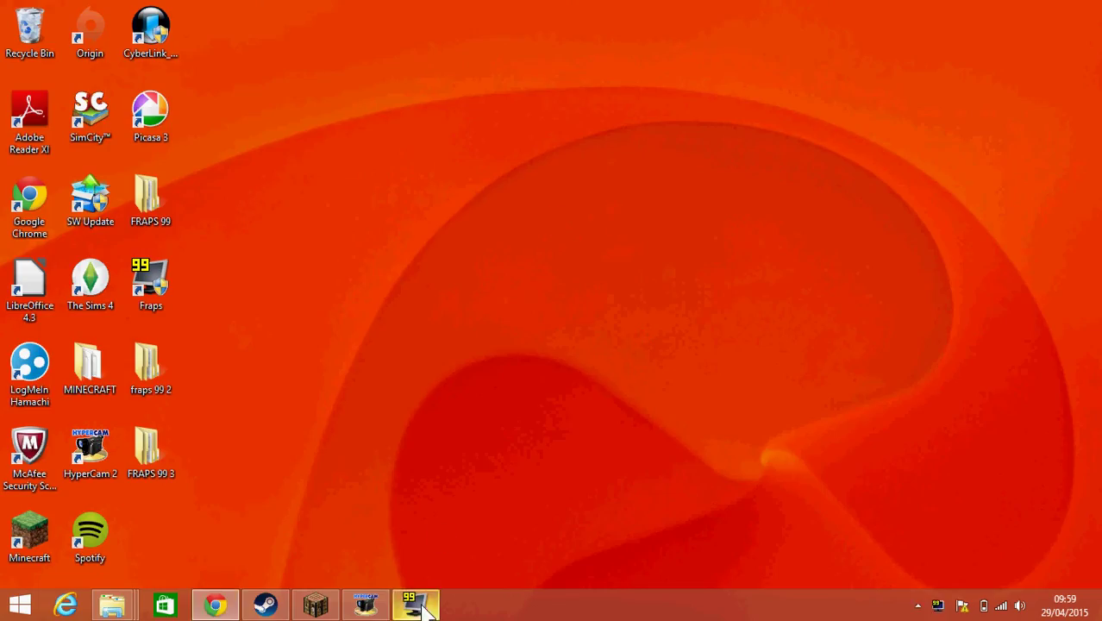
click(420, 606)
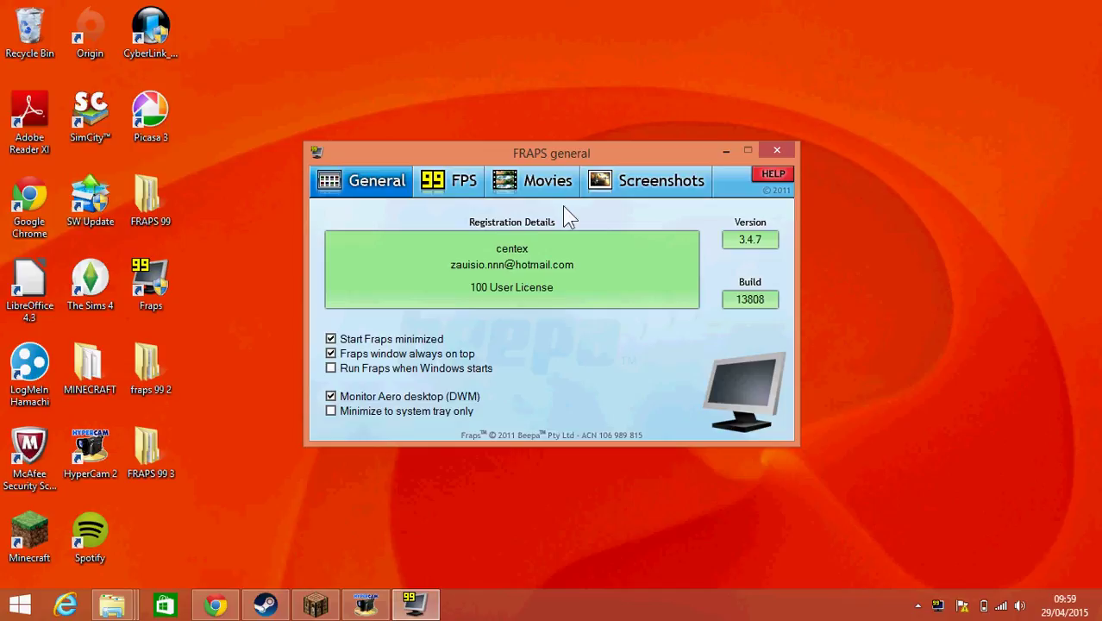